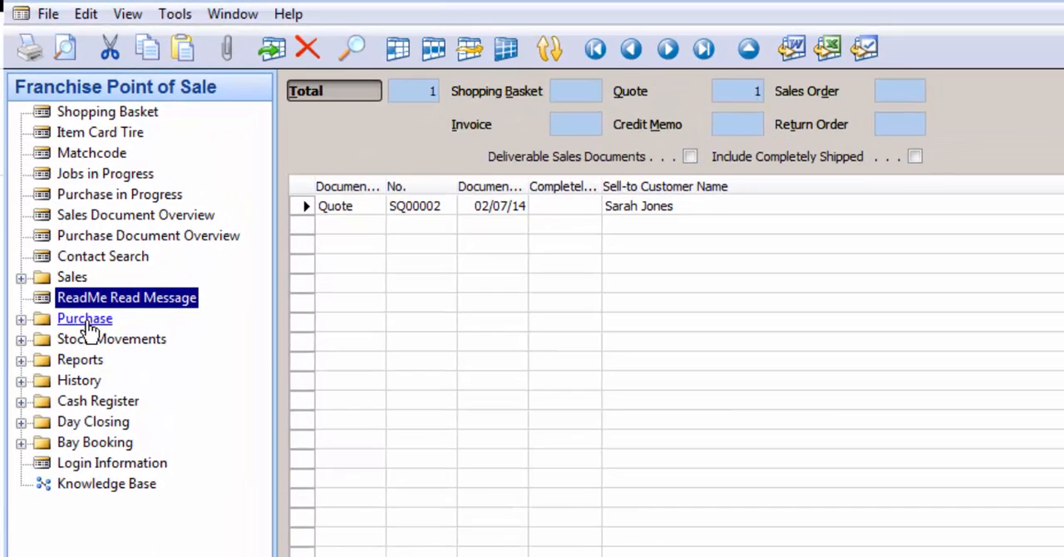
- Open the Purchase Order form from the Purchase group and switch it to the full document view
{"action": "left_click", "coordinate": [85, 321]}
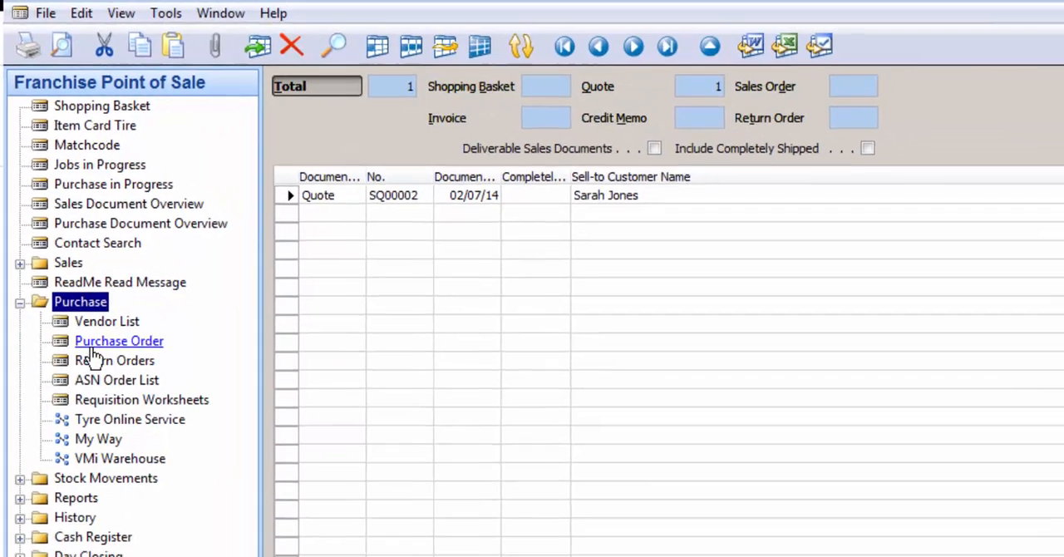
{"action": "left_click", "coordinate": [98, 363]}
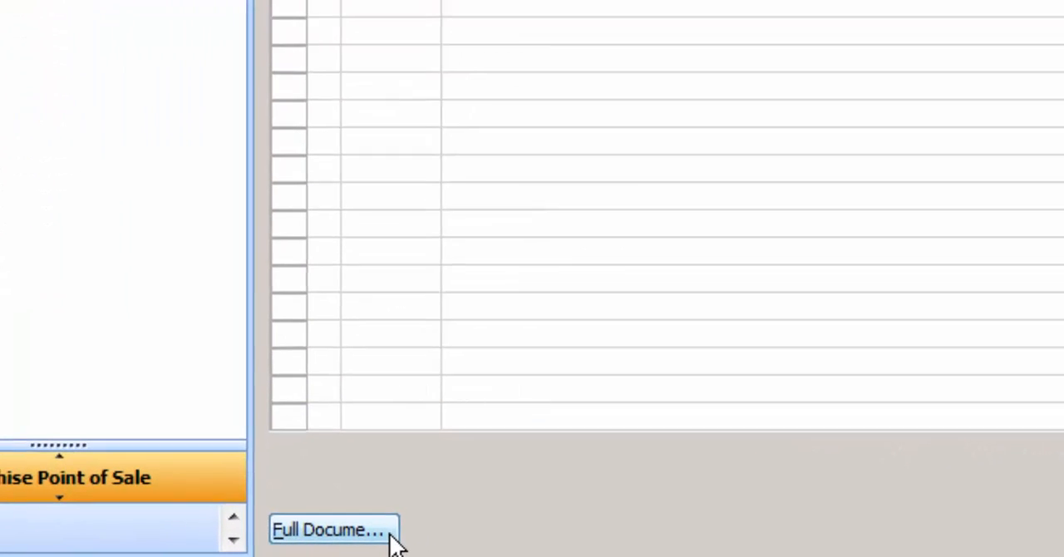
{"action": "left_click", "coordinate": [389, 536]}
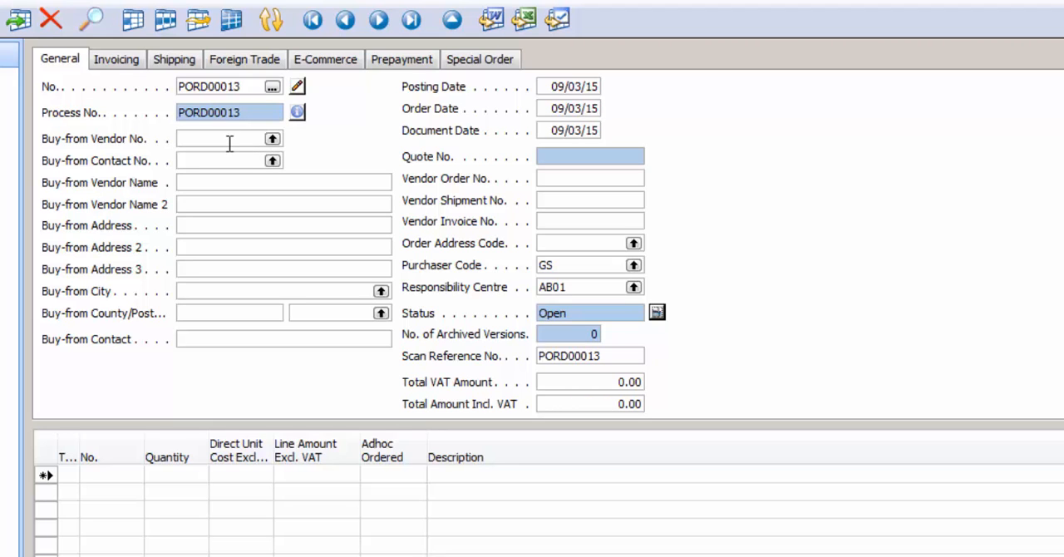
- Find Goodyear in the vendor list by name and set Goodyear Great Britain Ltd as the order's buy-from vendor
{"action": "left_click", "coordinate": [272, 139]}
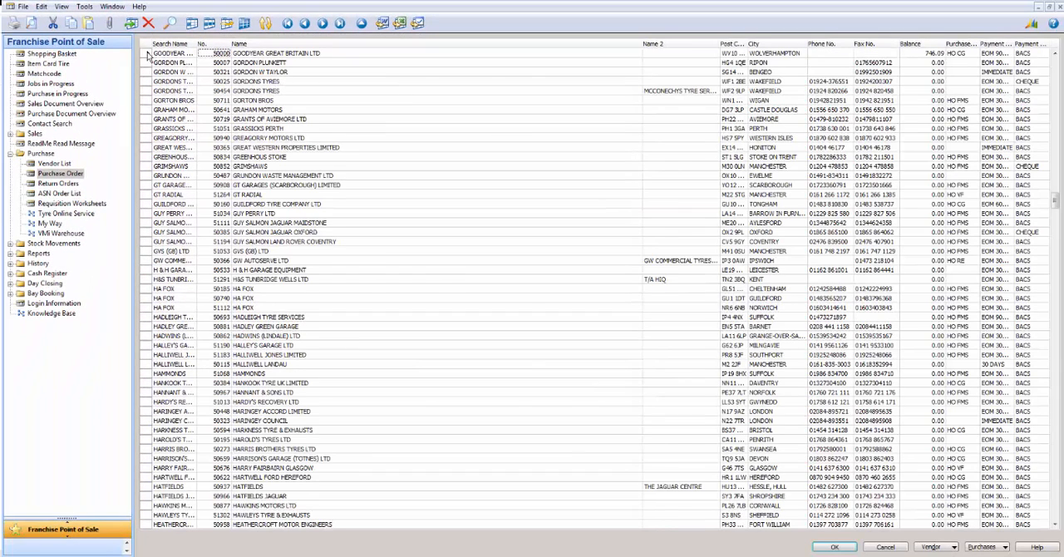
{"action": "left_click", "coordinate": [257, 76]}
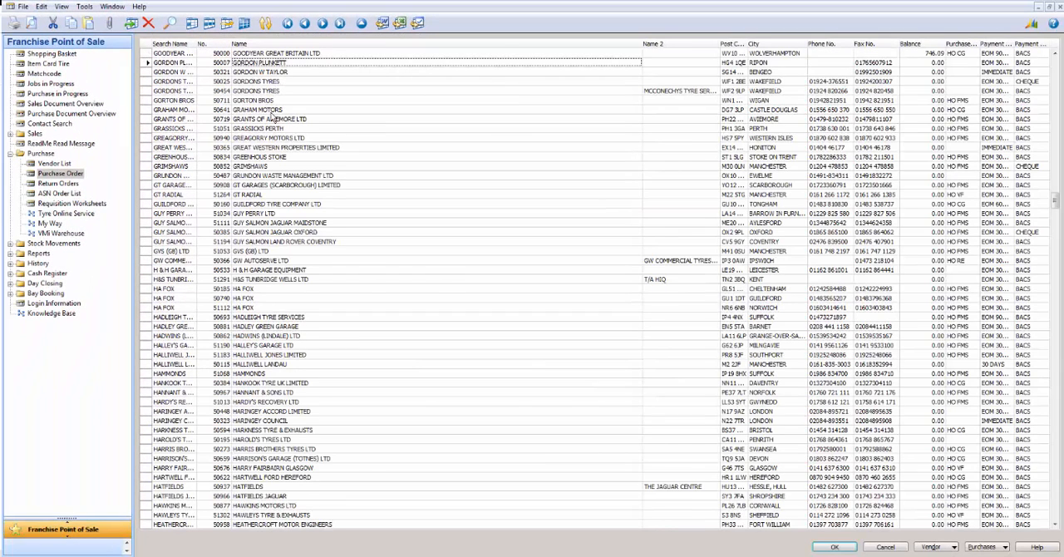
{"action": "key", "text": "ctrl+F3"}
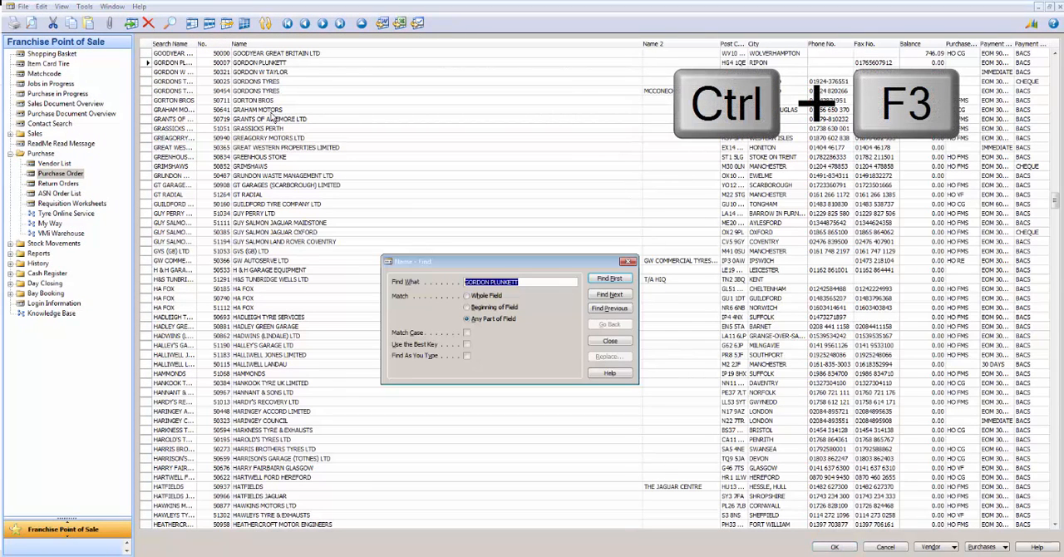
{"action": "type", "text": "Goodyear"}
{"action": "key", "text": "Return"}
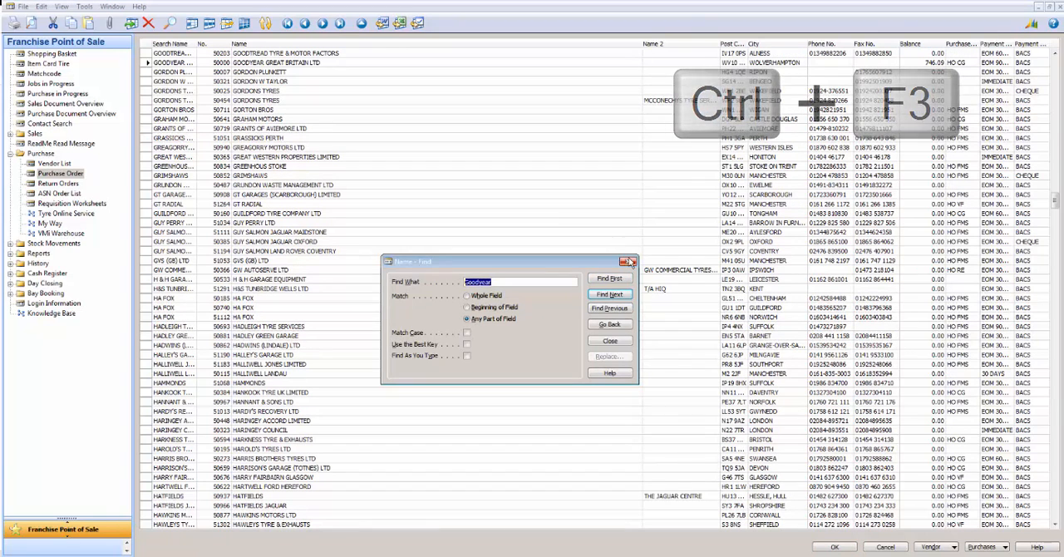
{"action": "key", "text": "Escape"}
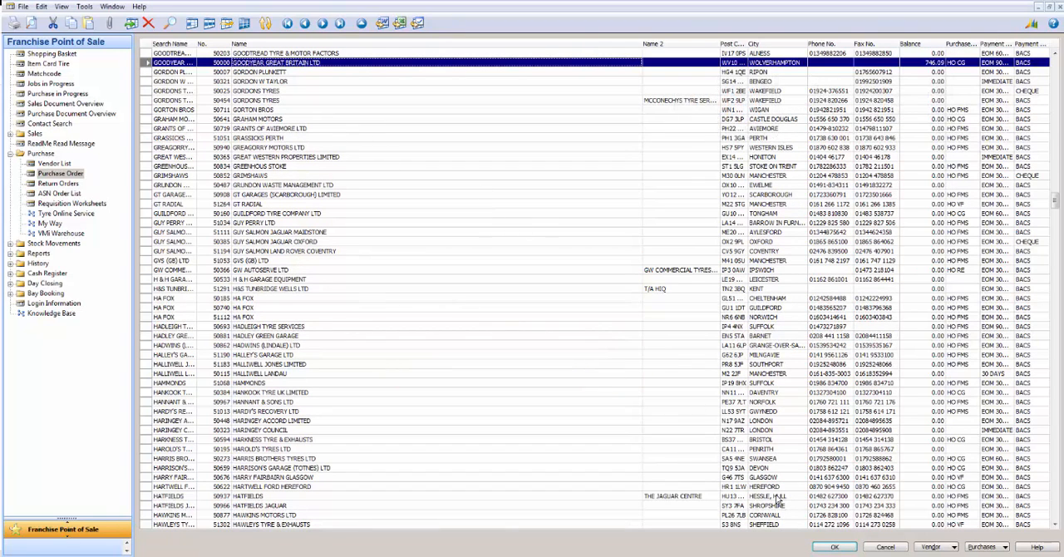
{"action": "left_click", "coordinate": [834, 547]}
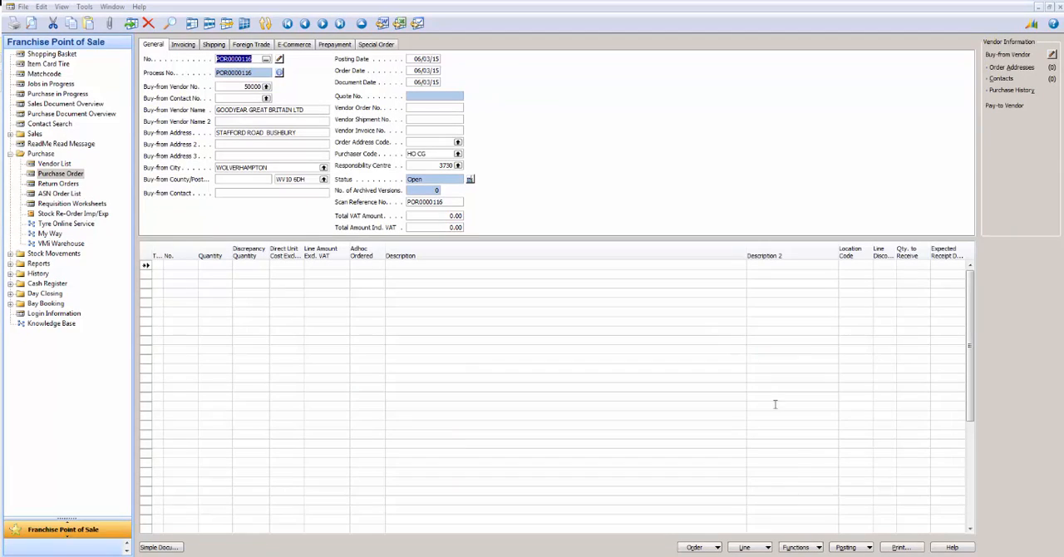
{"action": "left_click", "coordinate": [798, 547]}
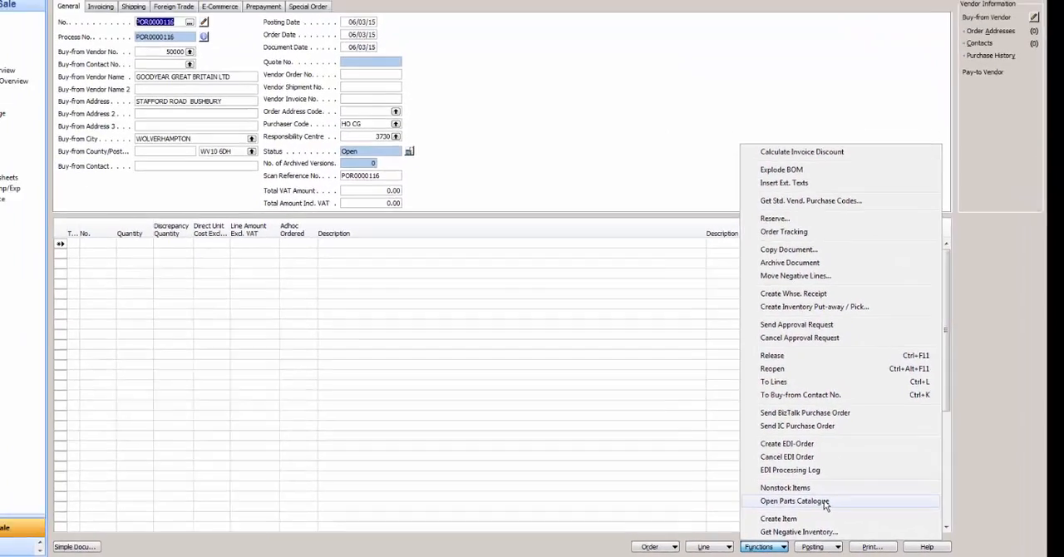
{"action": "left_click", "coordinate": [767, 488]}
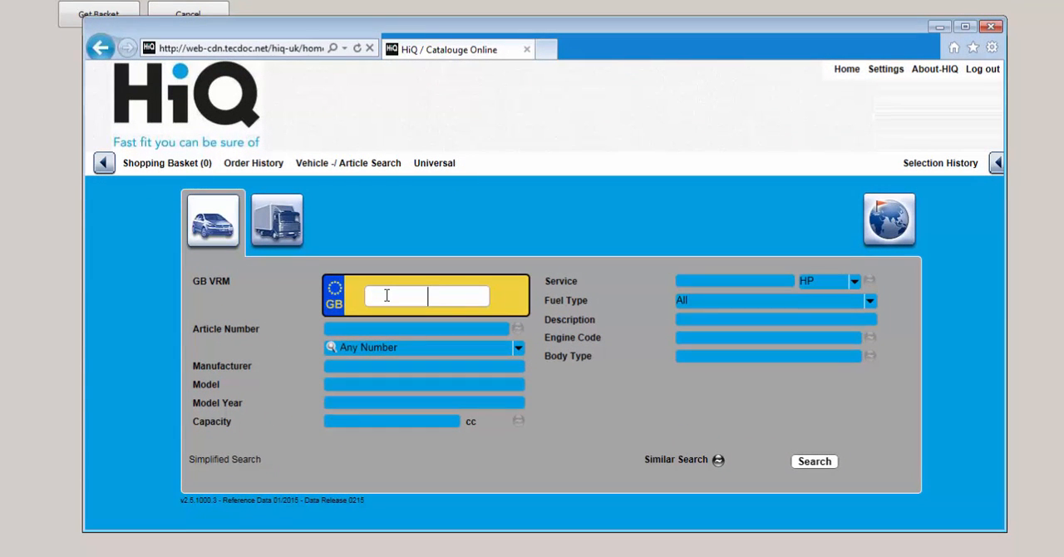
{"action": "type", "text": "WF59MHE"}
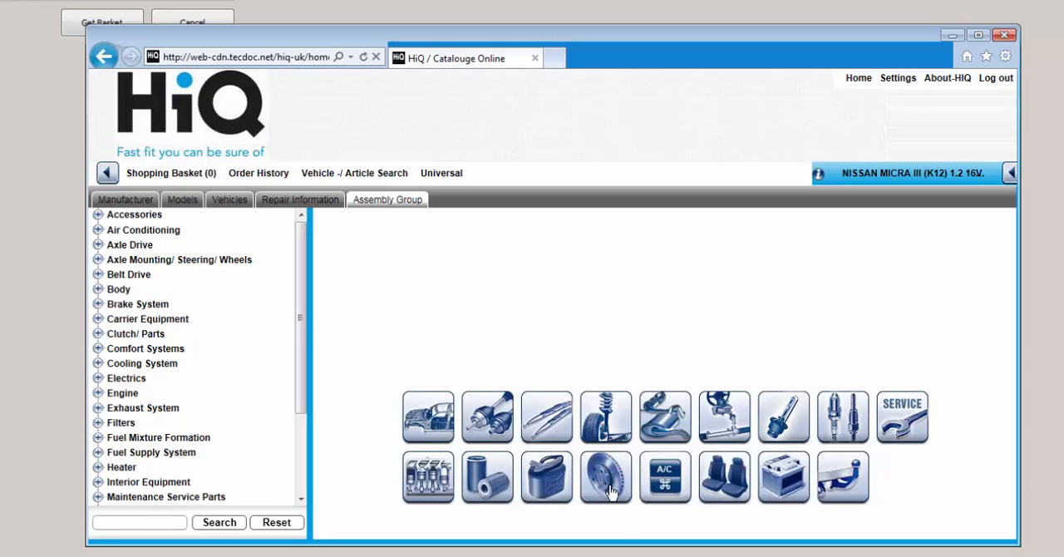
- Filter the assembly groups to brakes and expand Brake System down to the Disc Brake parts
{"action": "left_click", "coordinate": [597, 489]}
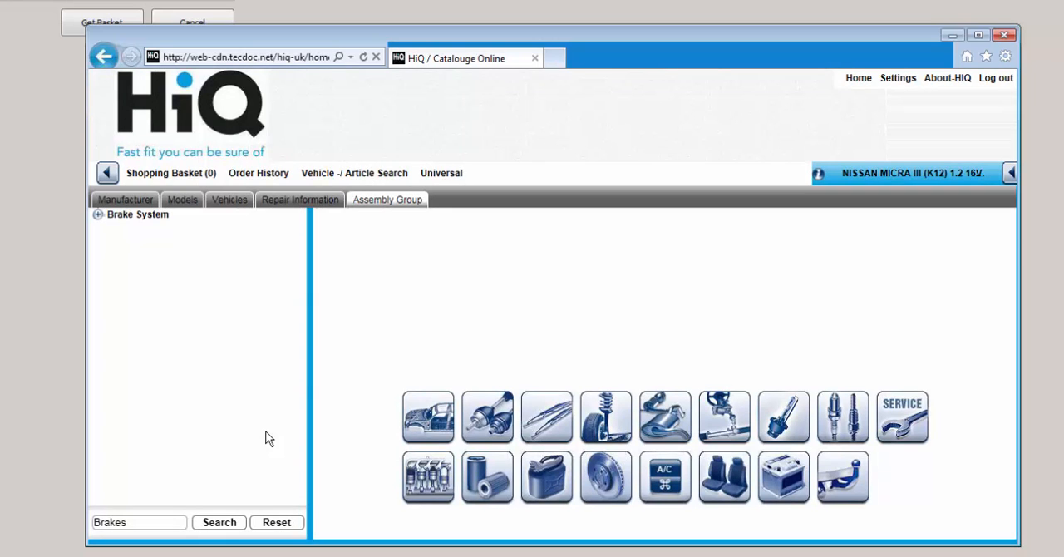
{"action": "left_click", "coordinate": [99, 217]}
{"action": "left_click", "coordinate": [98, 215]}
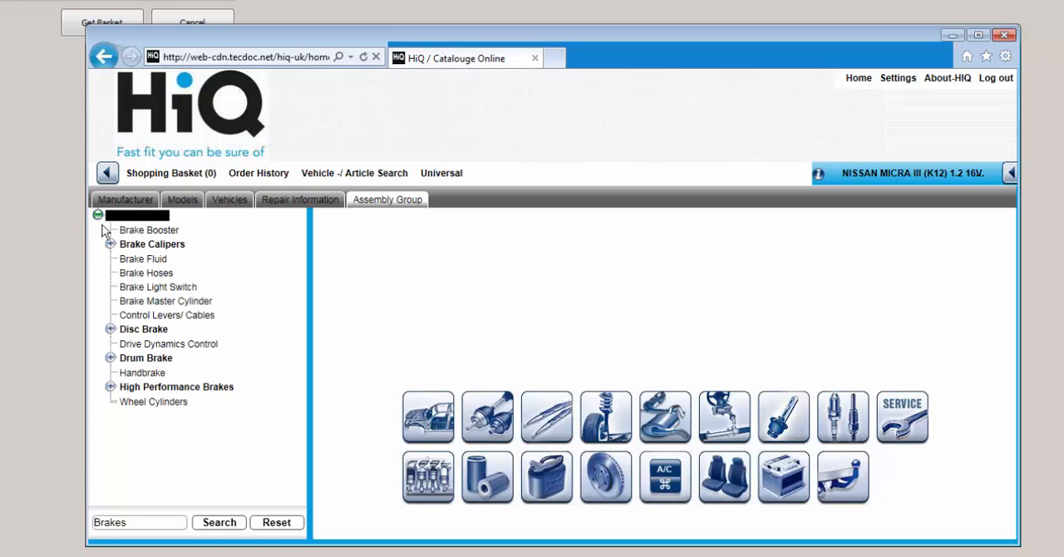
{"action": "left_click", "coordinate": [111, 329]}
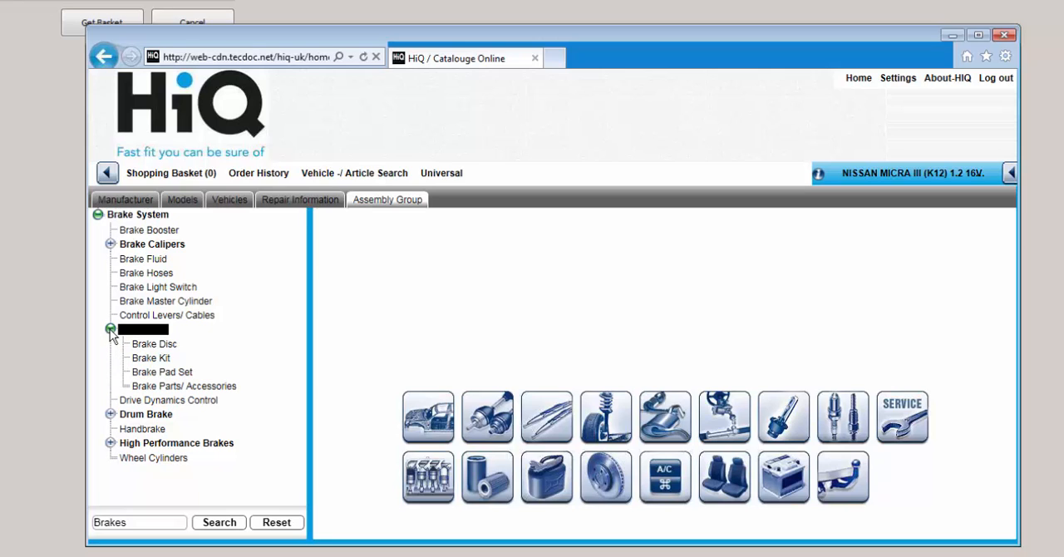
- Show the A.B.S. brand's brake discs and add one front-axle disc 17541, type March, to the shopping basket
{"action": "left_click", "coordinate": [171, 349]}
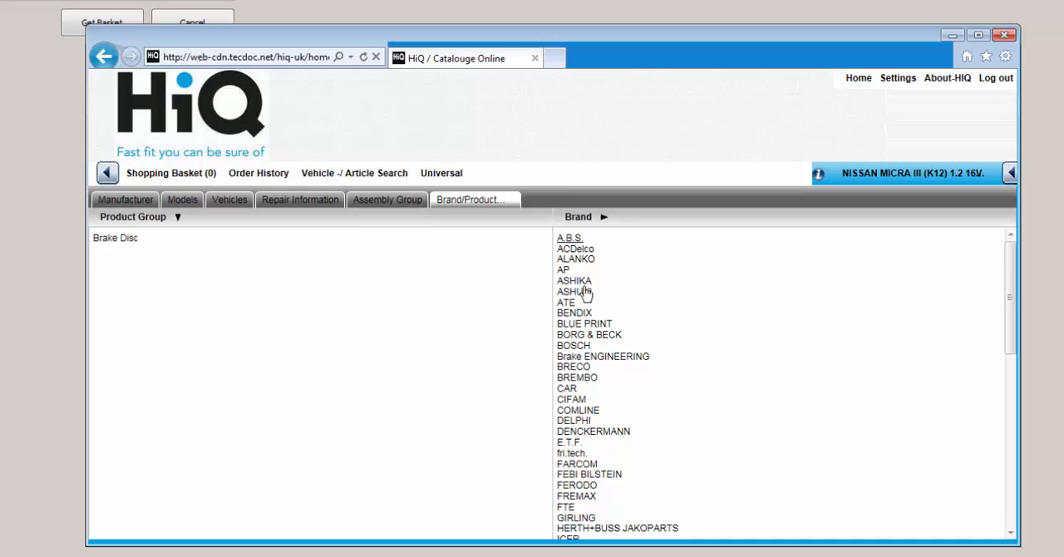
{"action": "left_click", "coordinate": [570, 238]}
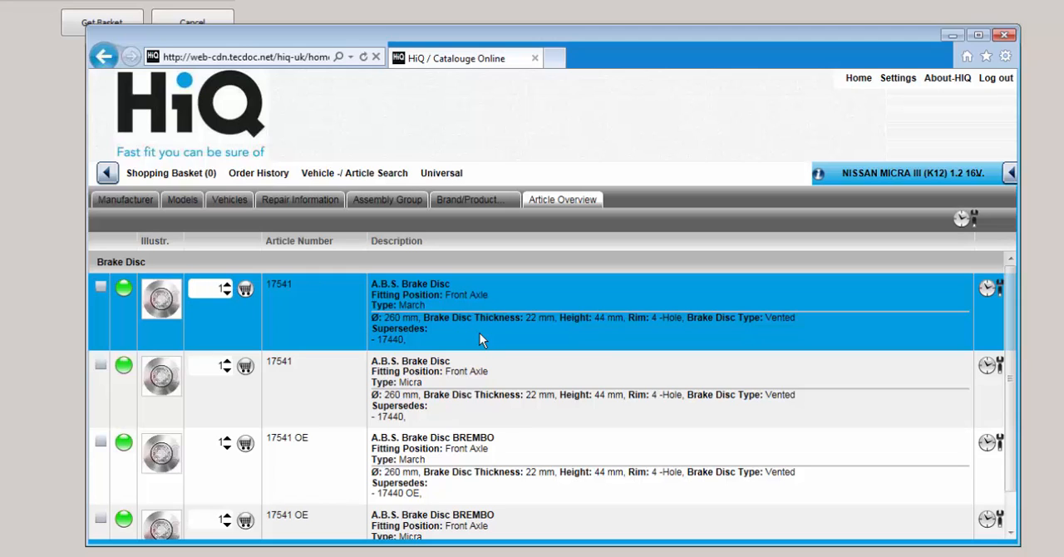
{"action": "left_click", "coordinate": [246, 290]}
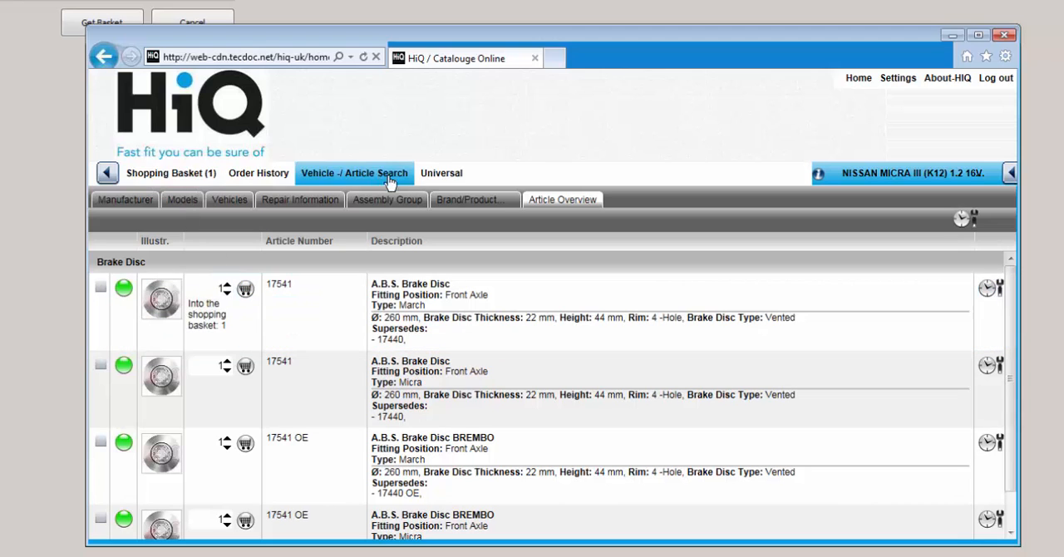
- View the universal parts groups and search the catalogue for article number 17541
{"action": "left_click", "coordinate": [434, 175]}
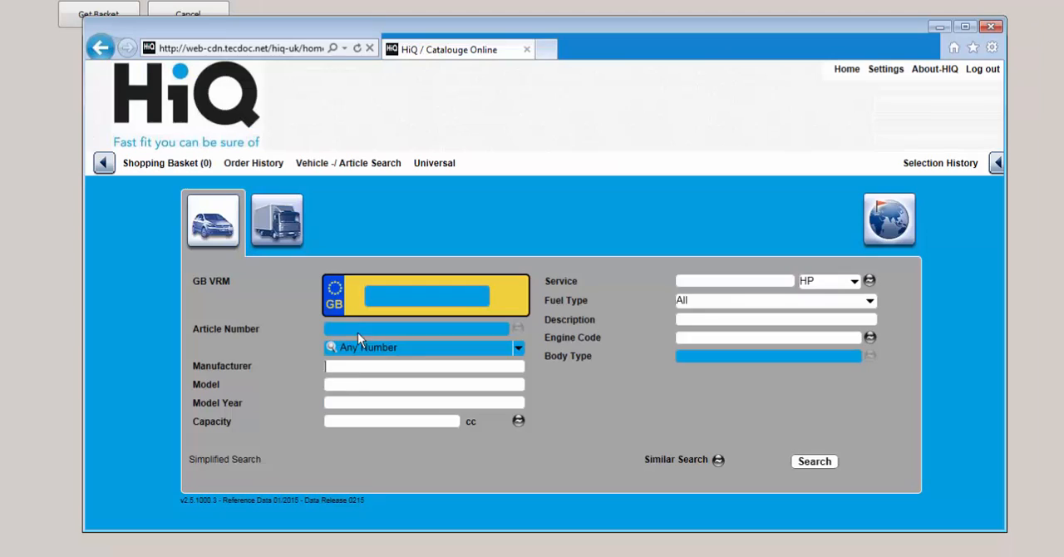
{"action": "left_click", "coordinate": [359, 330]}
{"action": "type", "text": "1"}
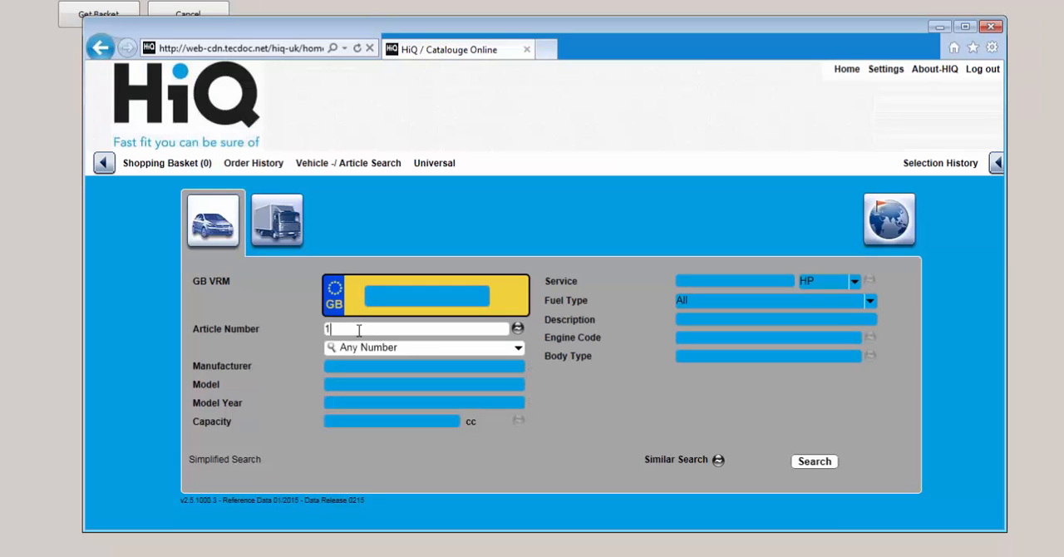
{"action": "type", "text": "7541"}
{"action": "key", "text": "Return"}
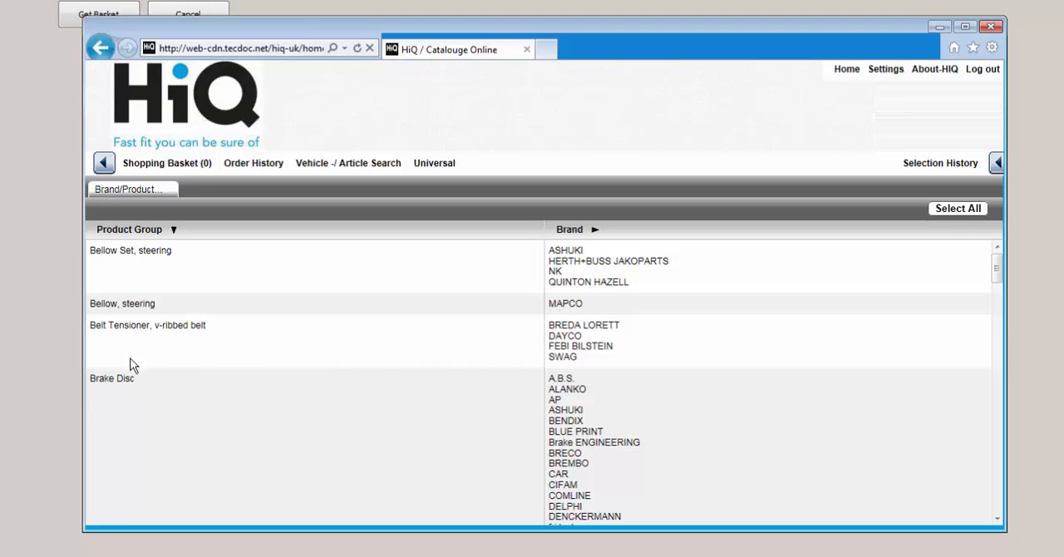
- Add one A.B.S. brake disc 17541 to the shopping basket and bring the basket into the purchase order
{"action": "scroll", "coordinate": [452, 400], "scroll_direction": "down", "scroll_amount": 1}
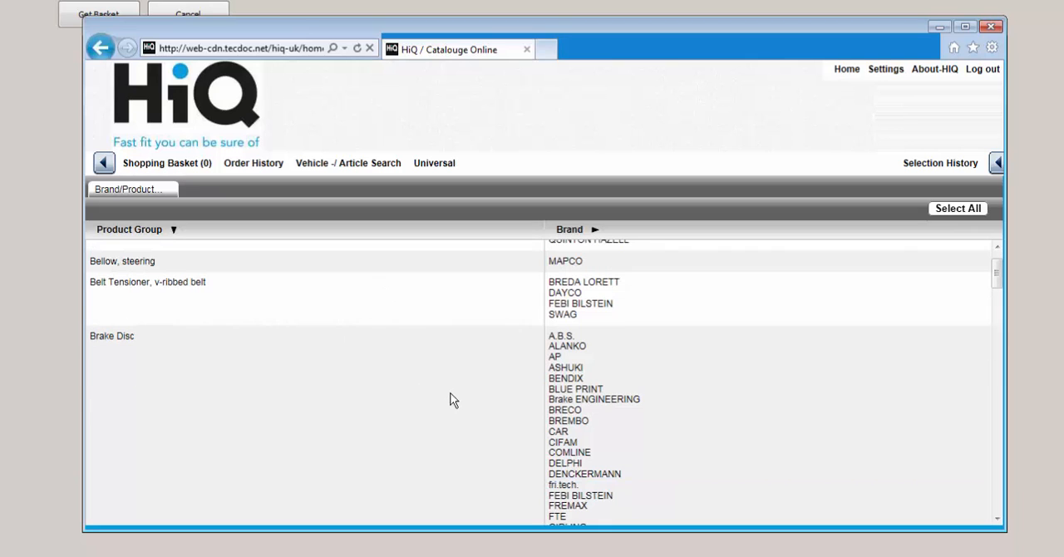
{"action": "left_click", "coordinate": [562, 337]}
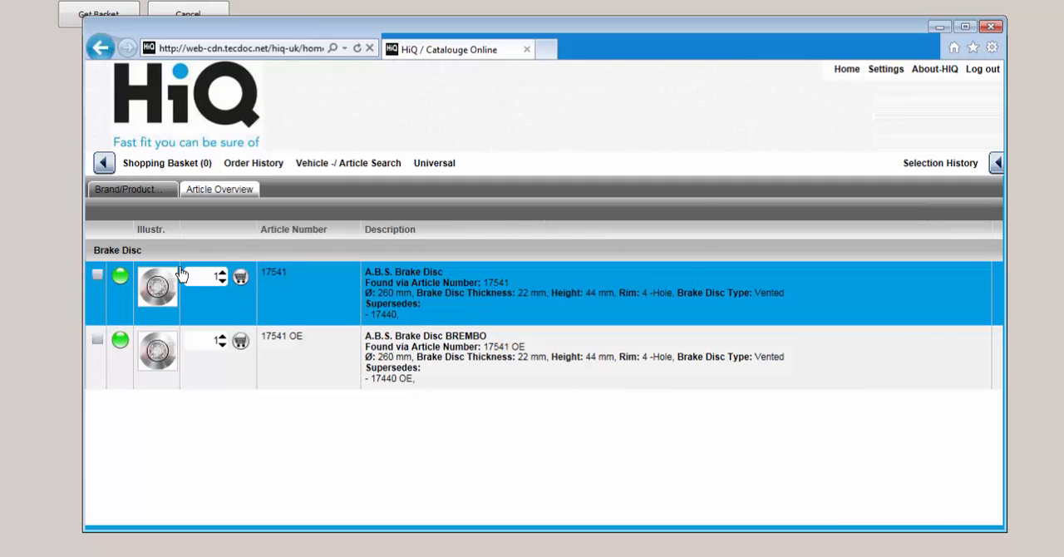
{"action": "left_click", "coordinate": [242, 283]}
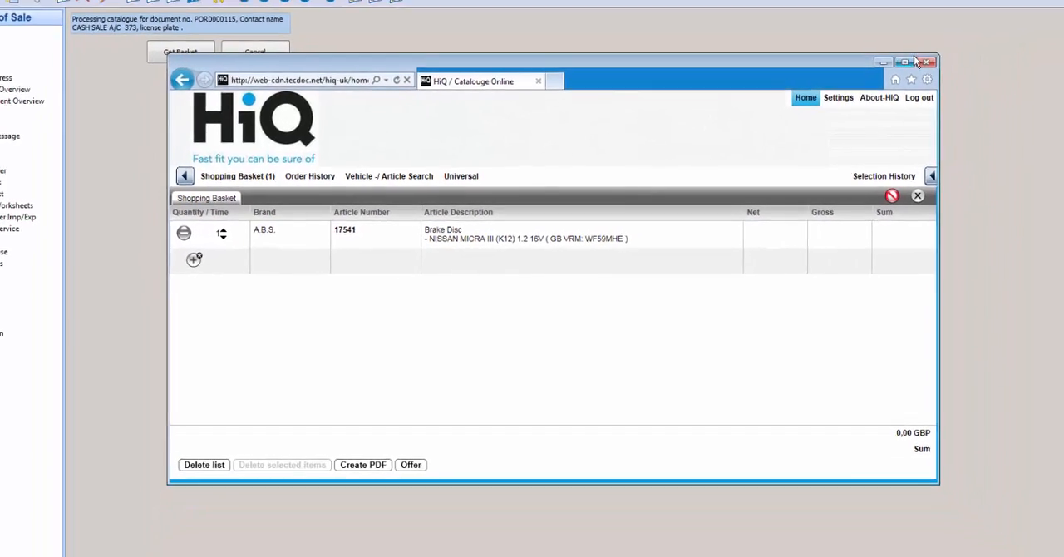
{"action": "left_click", "coordinate": [875, 81]}
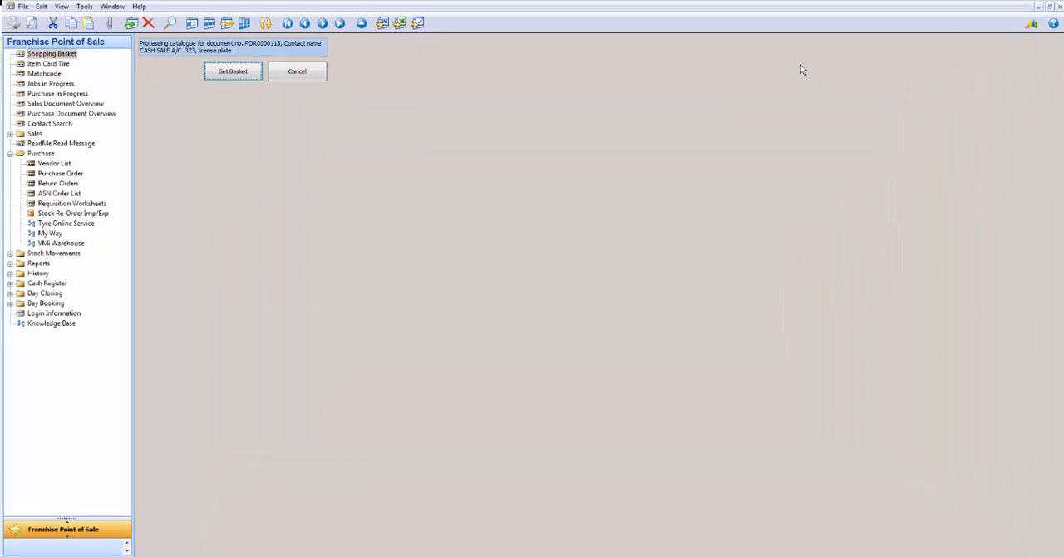
{"action": "left_click", "coordinate": [236, 72]}
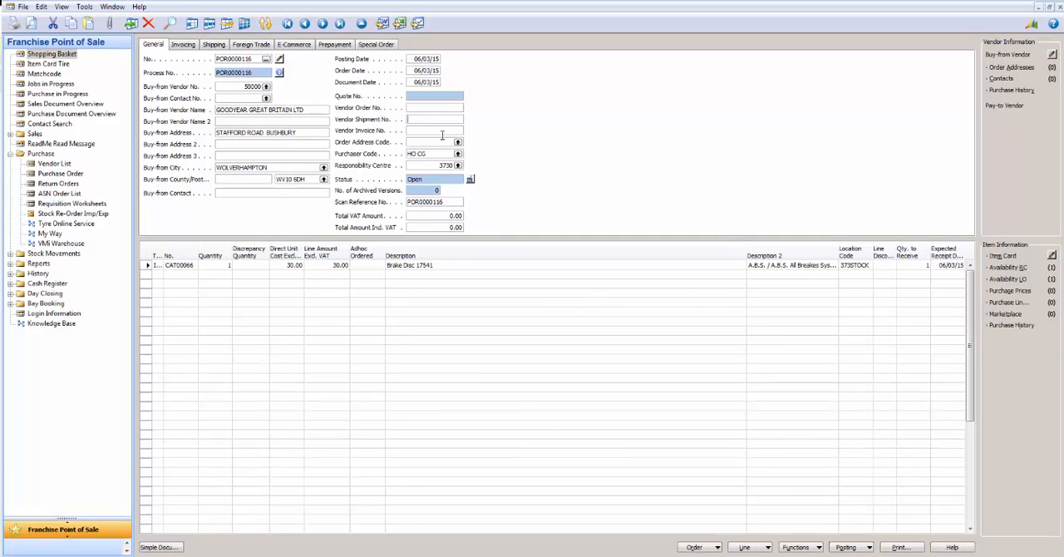
- Enter 12345 as both the vendor shipment number and the vendor invoice number
{"action": "type", "text": "1234"}
{"action": "key", "text": "Tab"}
{"action": "type", "text": "1234"}
{"action": "left_click", "coordinate": [459, 120]}
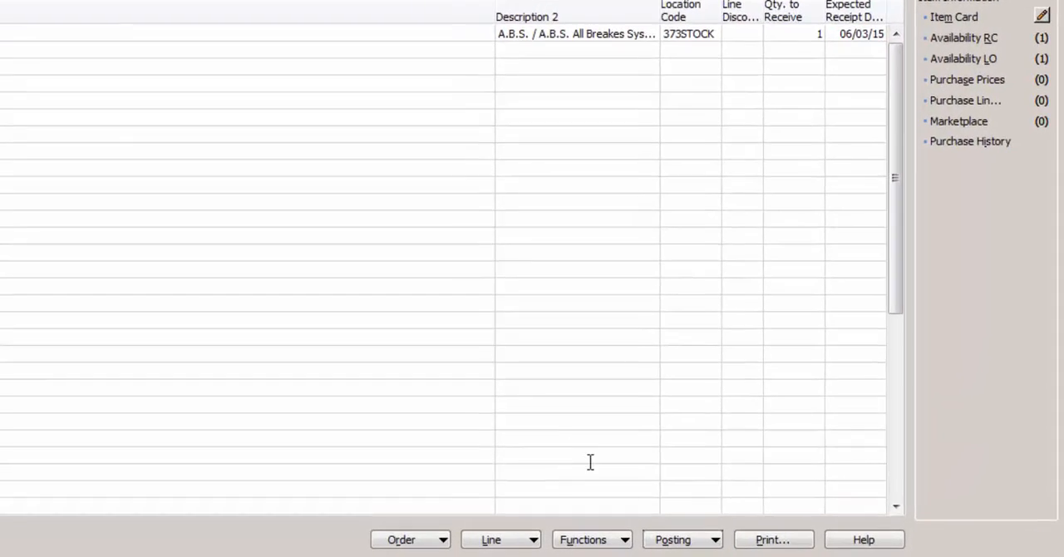
- Post the purchase order with the Receive and Invoice option
{"action": "left_click", "coordinate": [672, 540]}
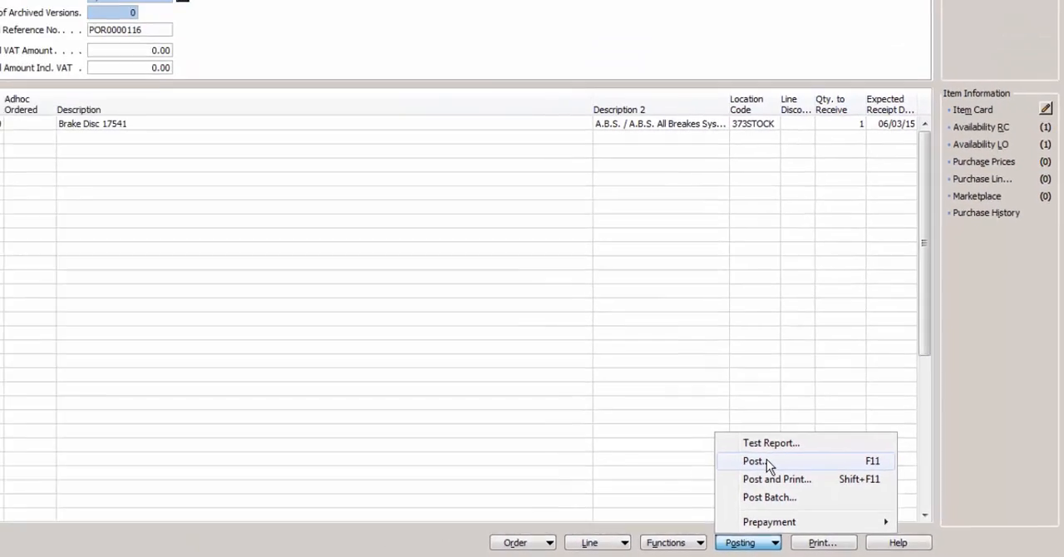
{"action": "left_click", "coordinate": [598, 407]}
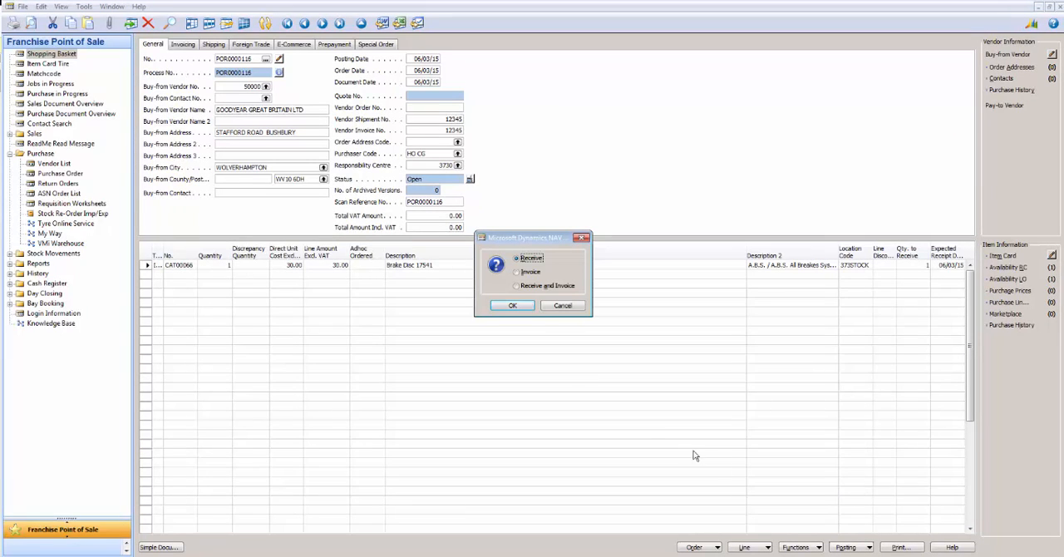
{"action": "left_click", "coordinate": [532, 285]}
{"action": "left_click", "coordinate": [512, 305]}
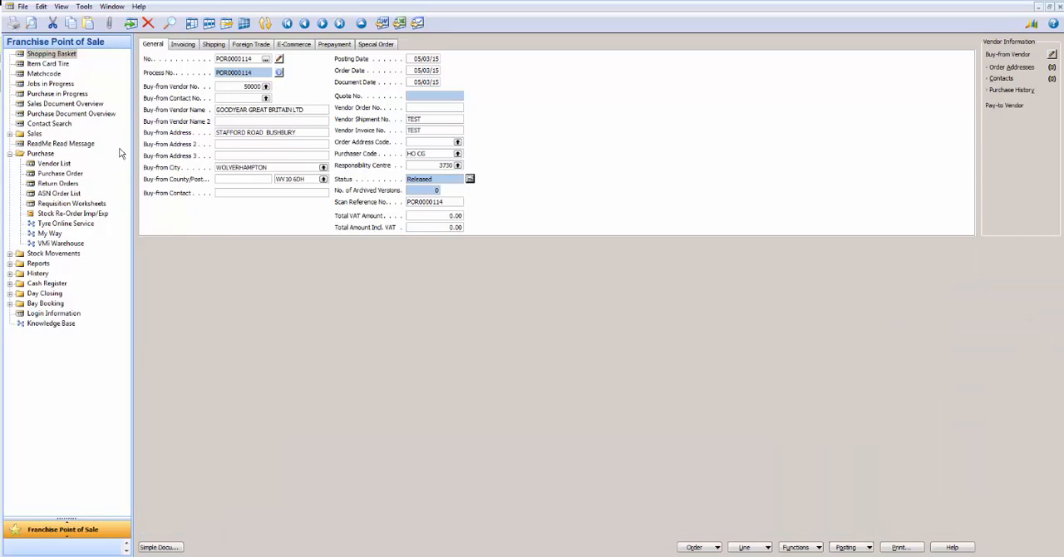
- Search the Matchcode stock list for "brake" and select Brake Disc 17541 to check its available quantity
{"action": "left_click", "coordinate": [43, 73]}
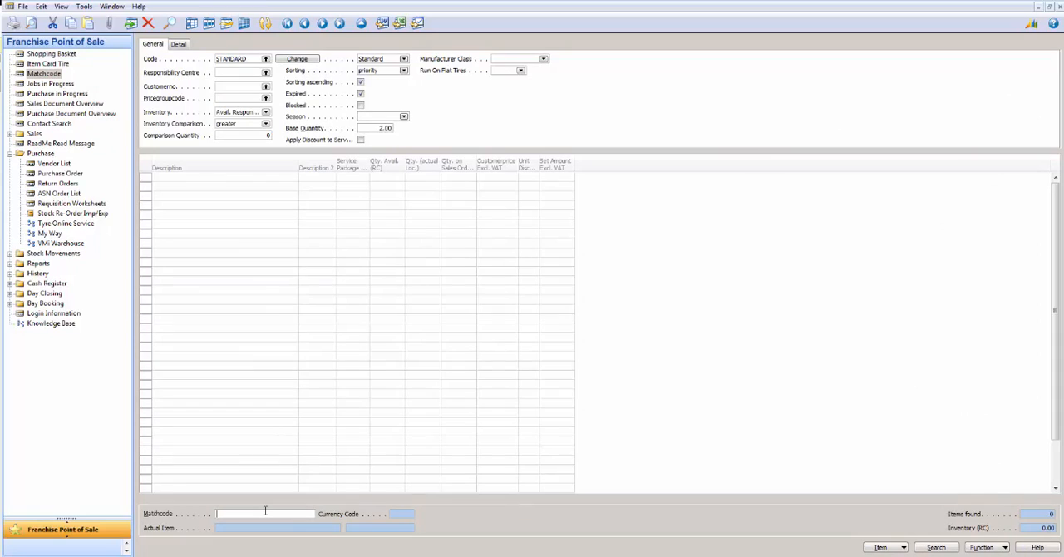
{"action": "type", "text": "brake"}
{"action": "key", "text": "Return"}
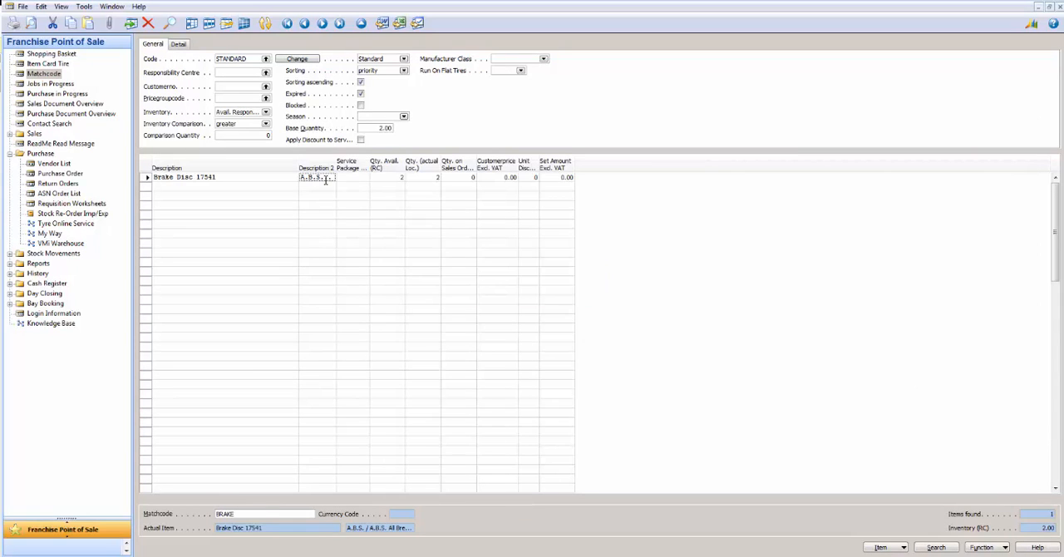
{"action": "left_click", "coordinate": [148, 180]}
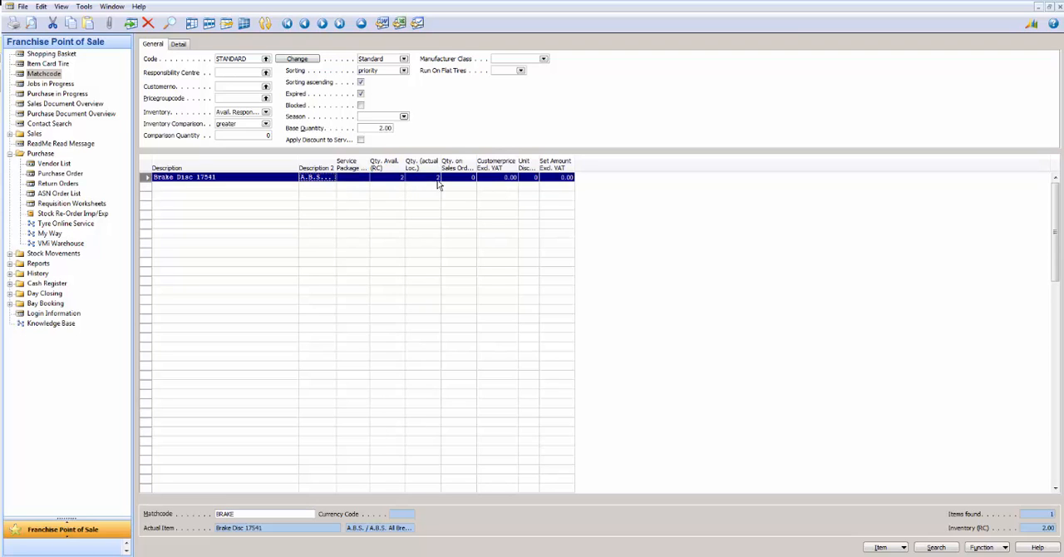